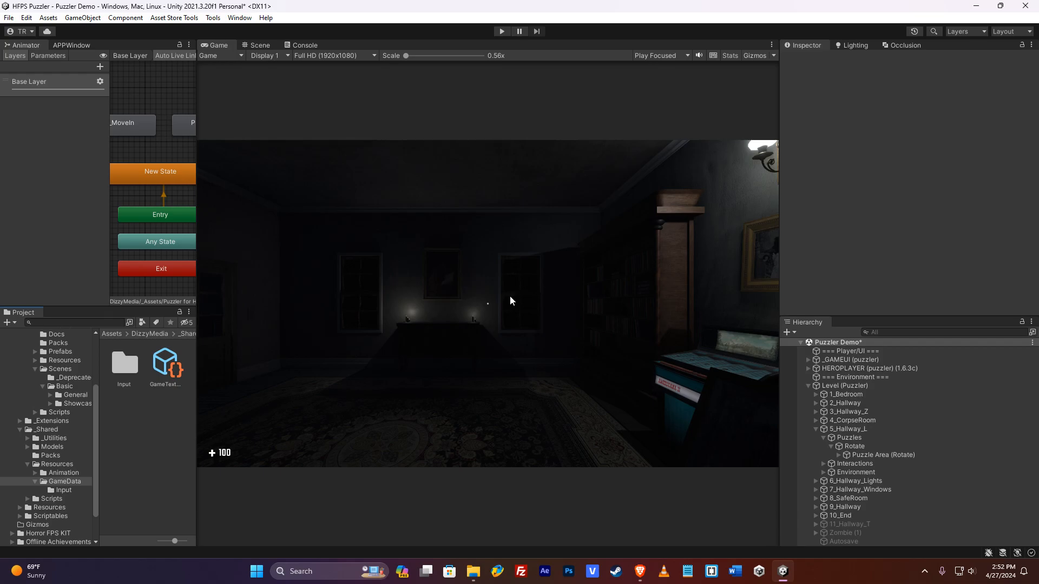
Select Puzzle Area (Rotate) within the Rotate puzzle of 5_Hallway_L and show it in the Scene view.
click(871, 430)
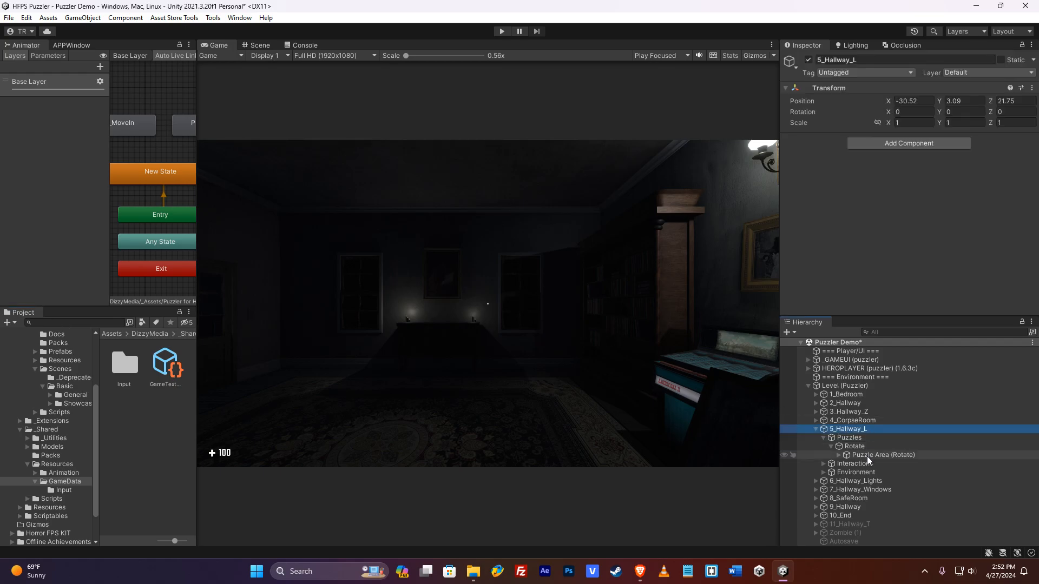
click(867, 457)
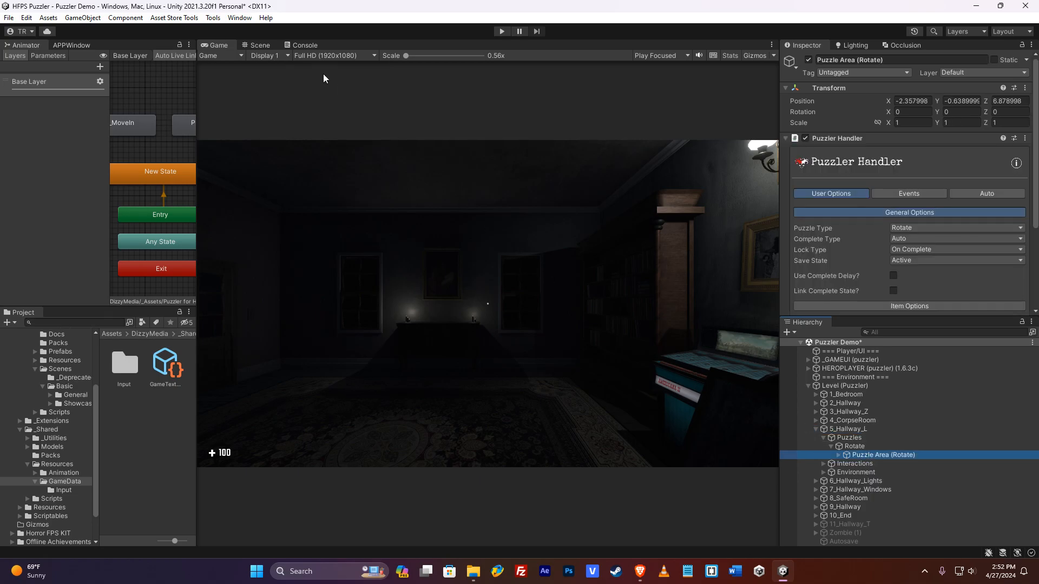
click(269, 47)
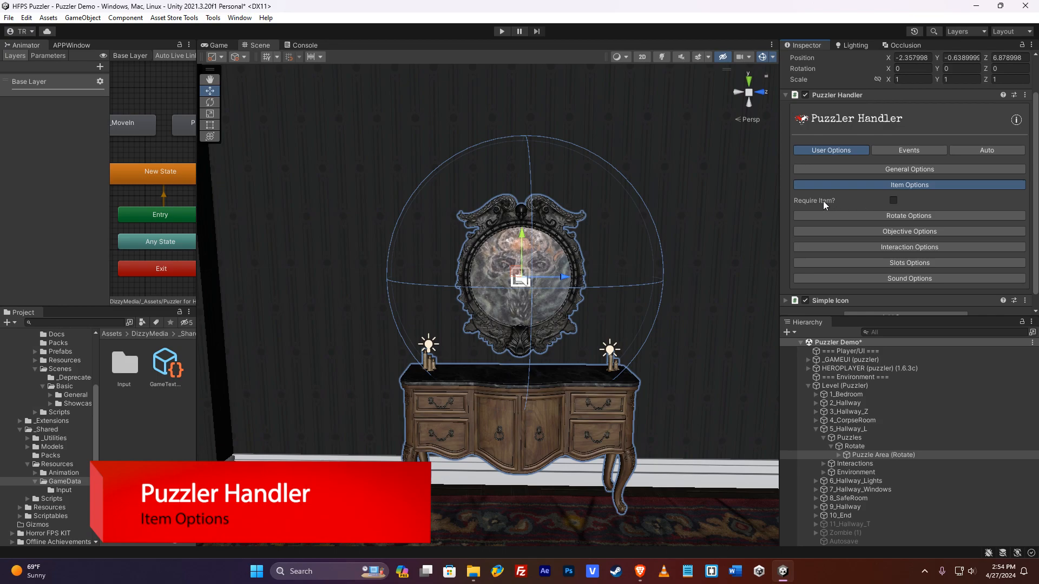
Enable Require Item for the puzzle and try Banana as the required item before assigning Apple.
click(894, 200)
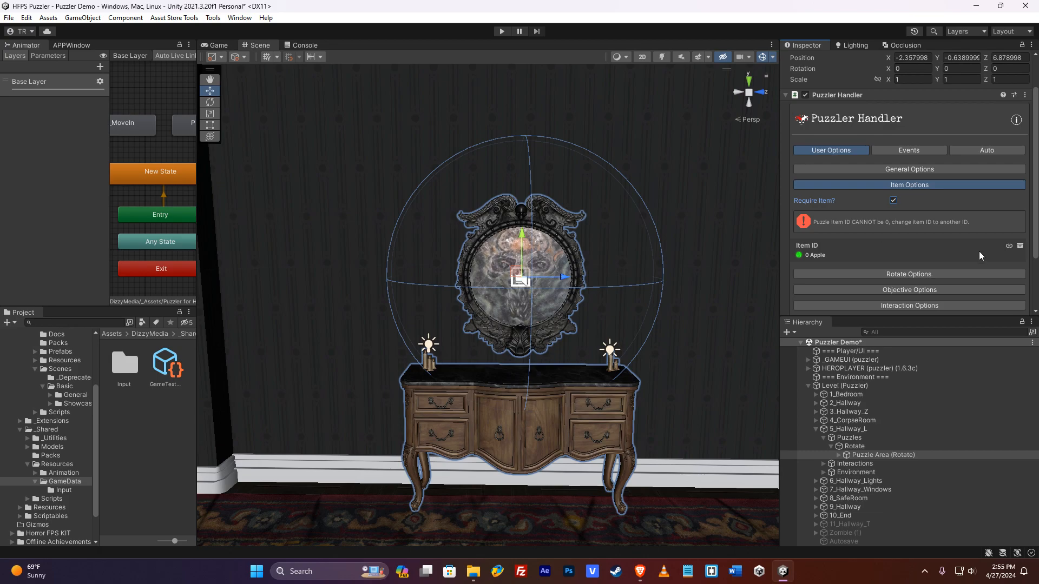
click(1008, 247)
click(716, 213)
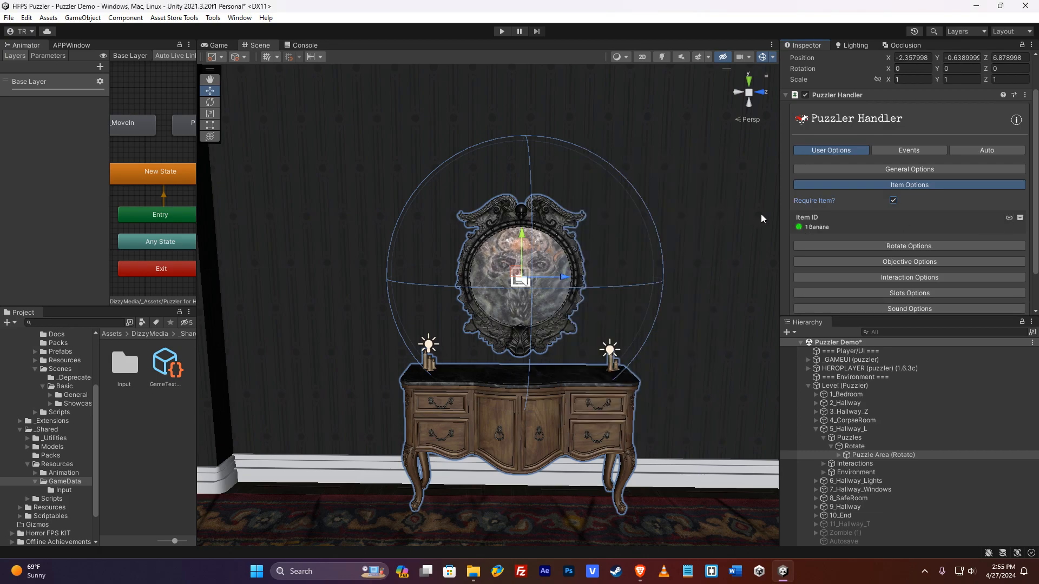
click(1009, 217)
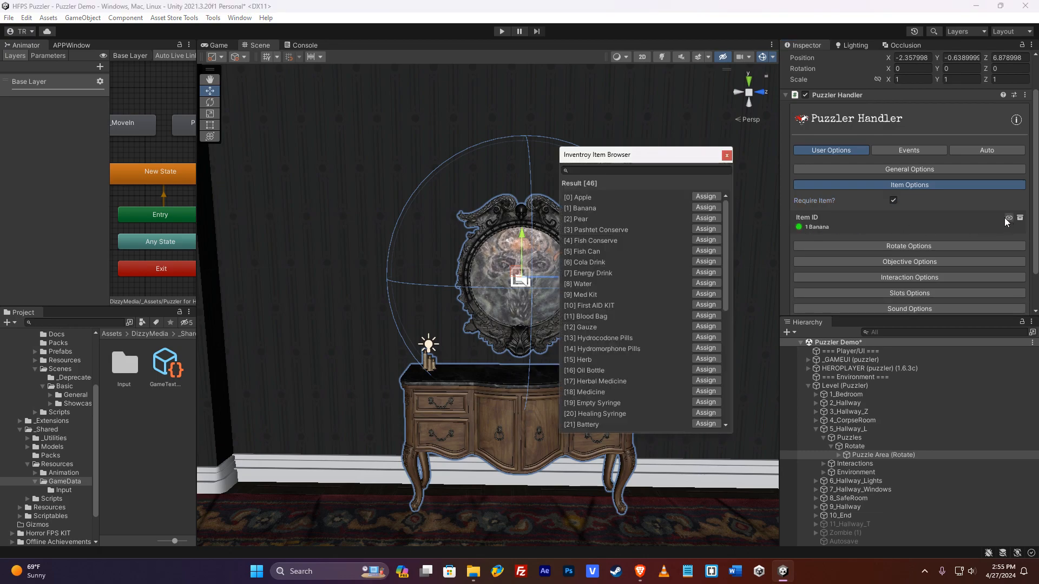
click(710, 201)
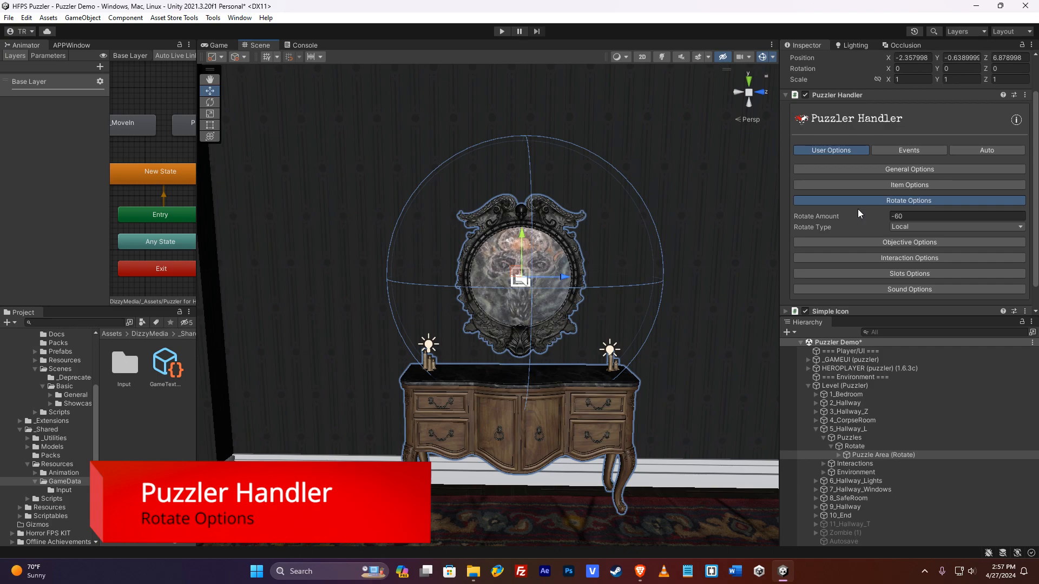
Examine the Rotate Amount value and the Global and Local choices for Rotate Type.
click(915, 216)
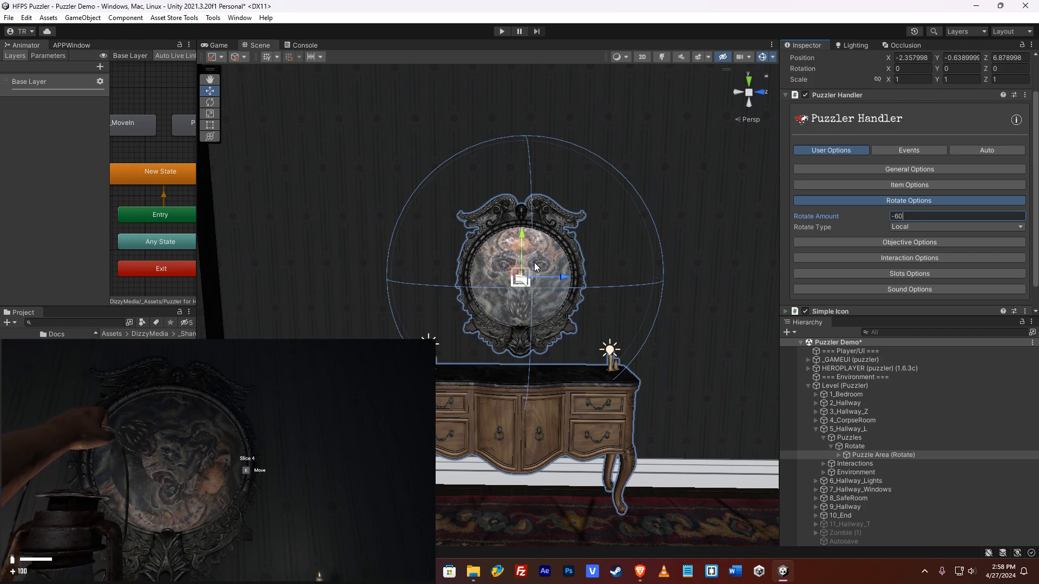
key(Return)
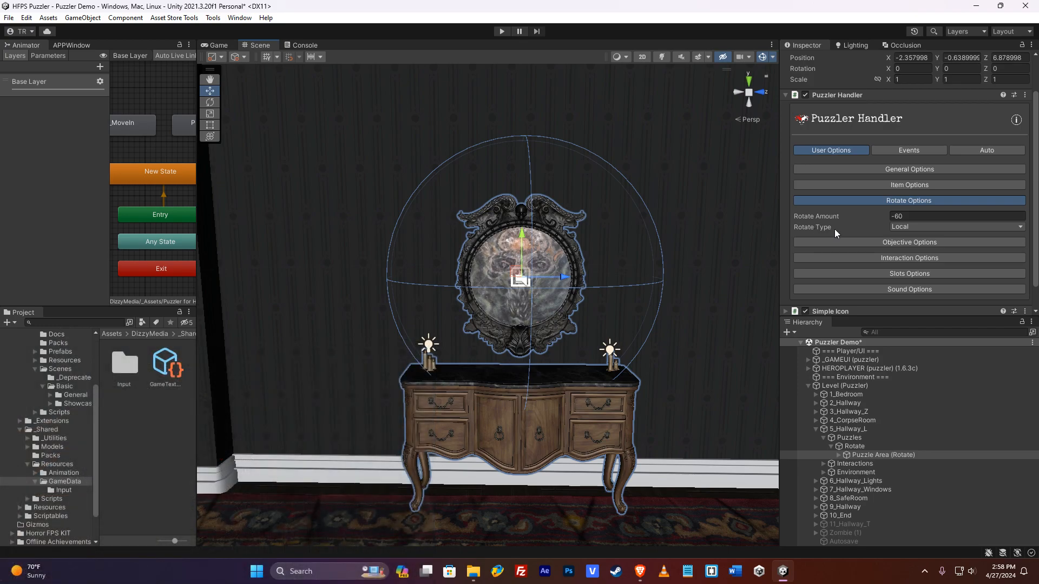
click(920, 229)
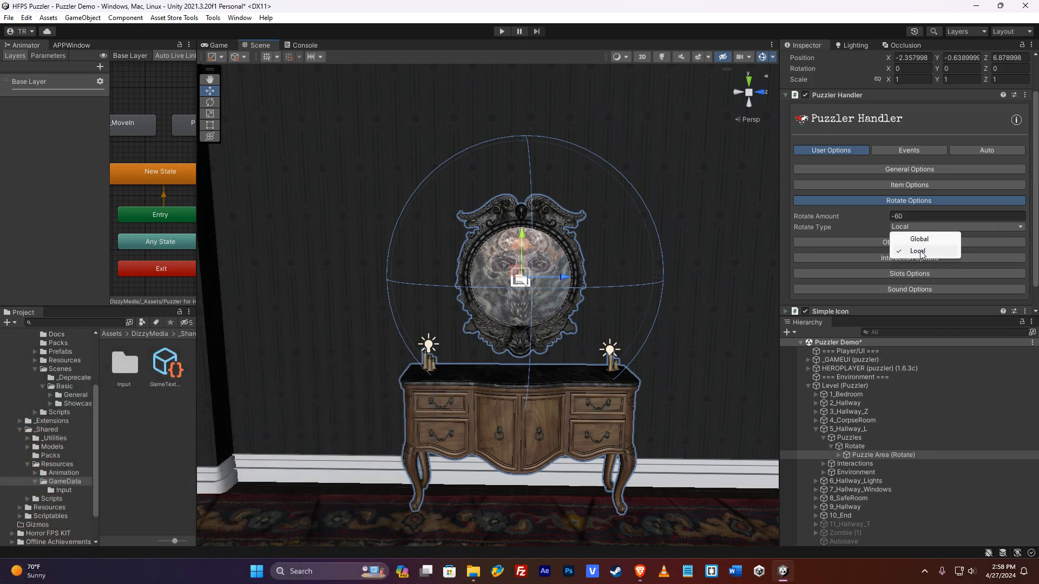
click(920, 251)
click(899, 227)
click(905, 247)
click(907, 228)
click(909, 239)
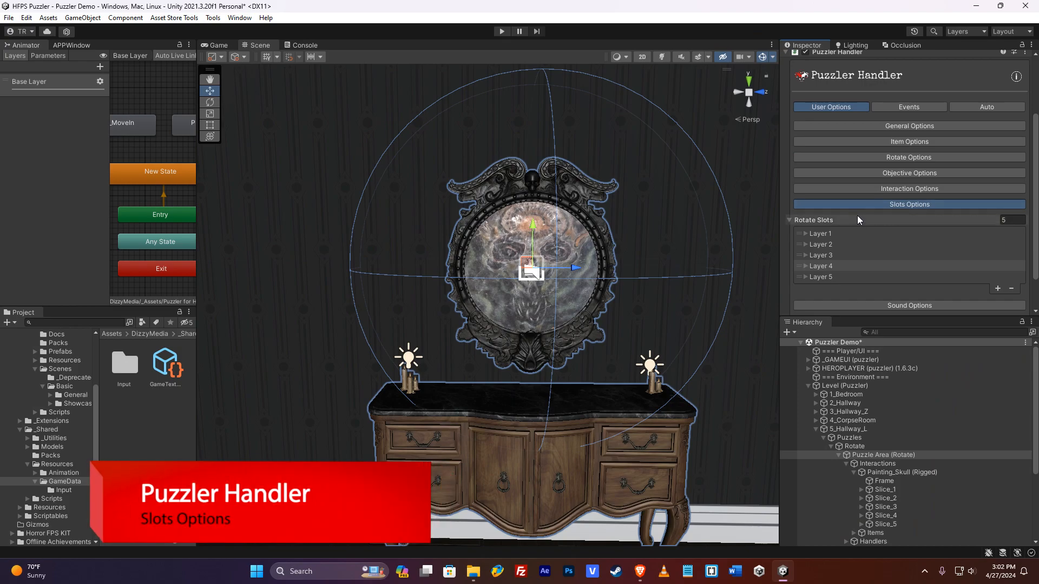
Check the rotate options again and expand Layer 4 in the Rotate Slots to review its settings.
click(856, 157)
click(856, 158)
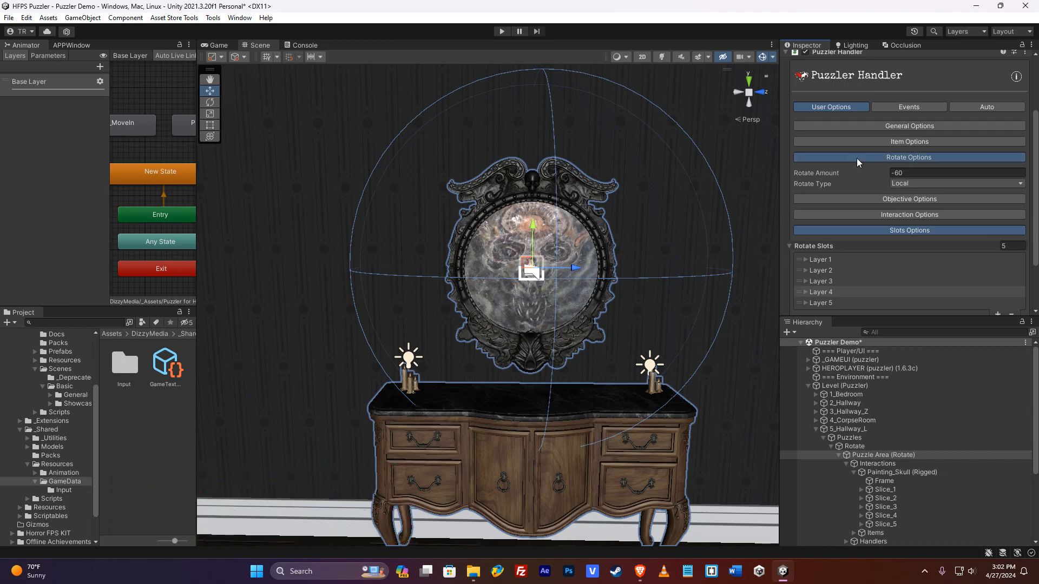
click(839, 267)
scroll(855, 248, down, 3)
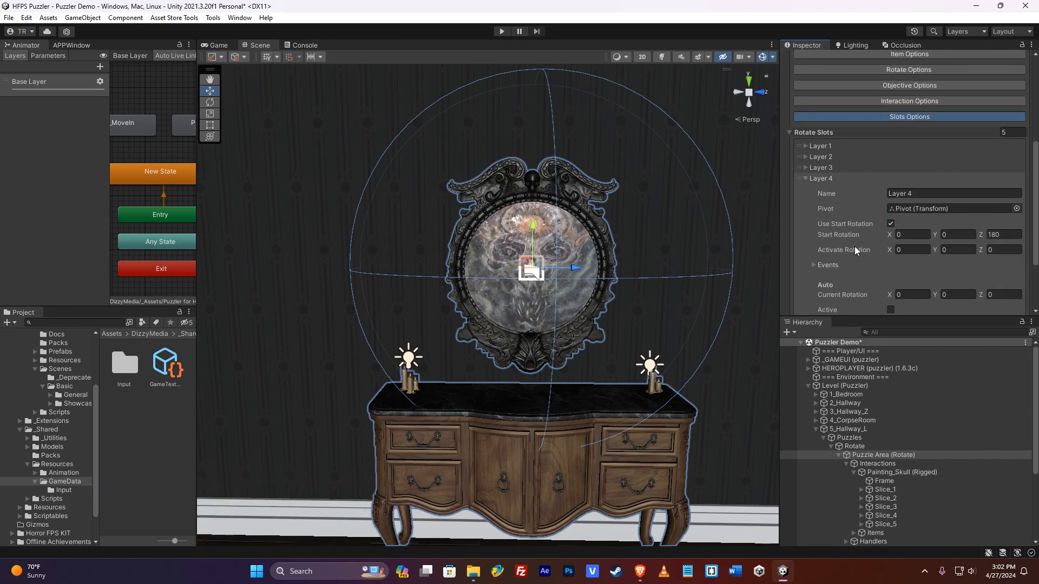
Locate Layer 4's Pivot under Slice_4 and try rotating it about the Z axis.
click(901, 207)
click(890, 524)
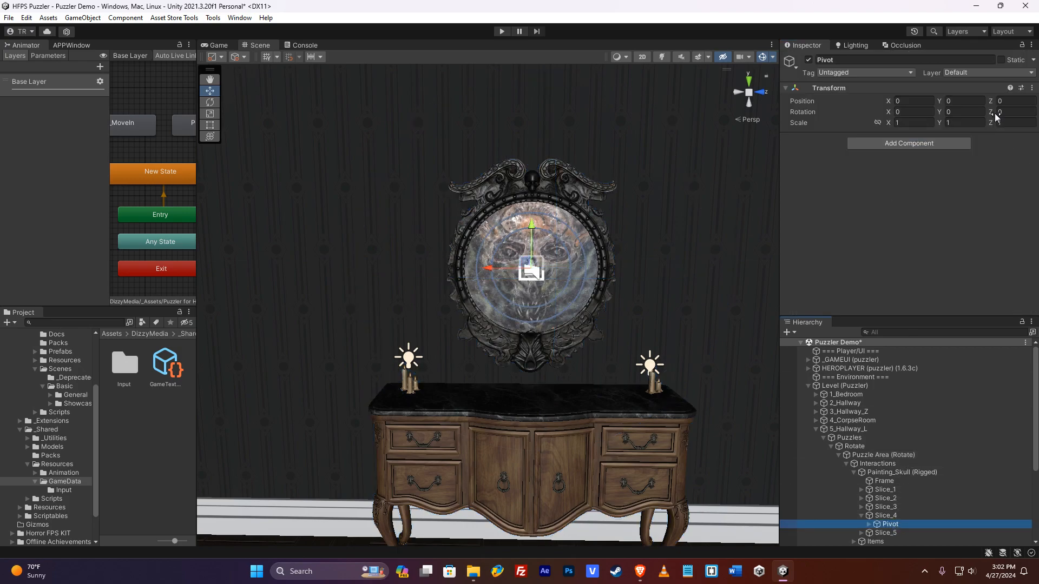
mouse_move(992, 112)
mouse_down()
mouse_move(544, 128)
mouse_move(311, 120)
mouse_move(667, 130)
mouse_move(743, 121)
mouse_move(124, 133)
mouse_up()
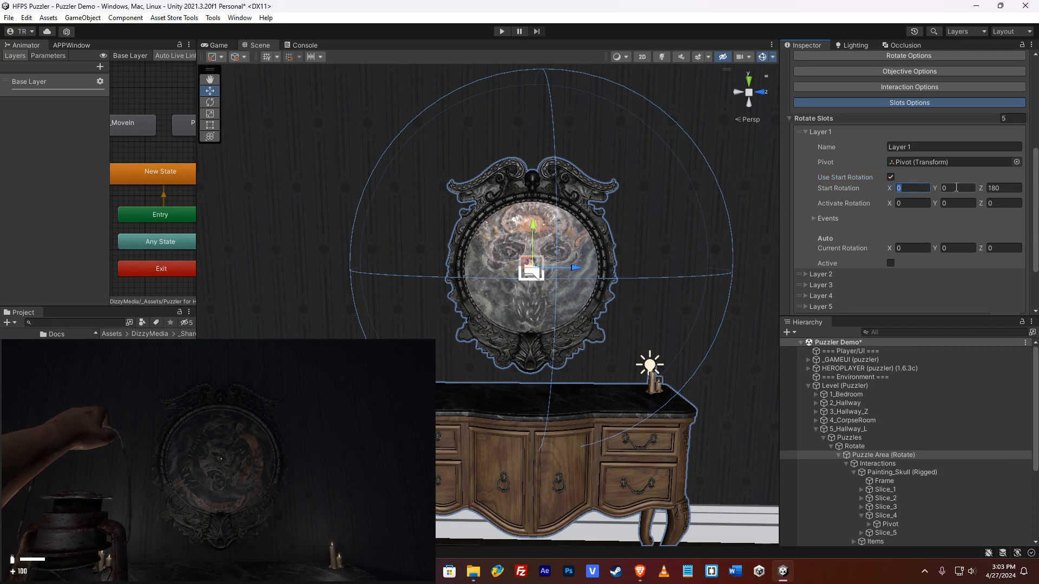
Examine the Start Rotation, Activate Rotation and Active settings of the Layer 1 rotate slot.
click(1014, 188)
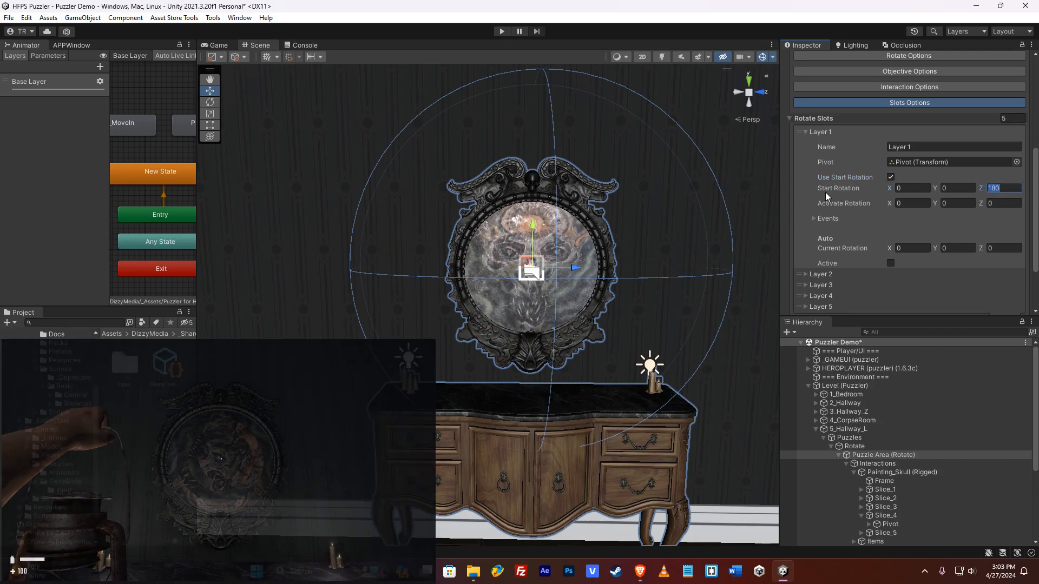
right_click(749, 196)
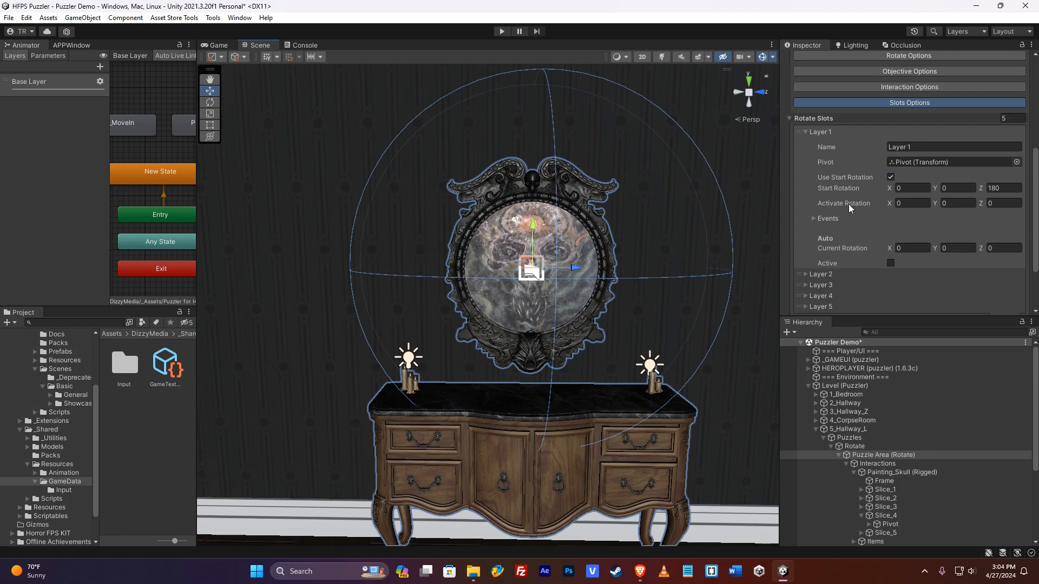
click(957, 204)
click(996, 204)
click(890, 264)
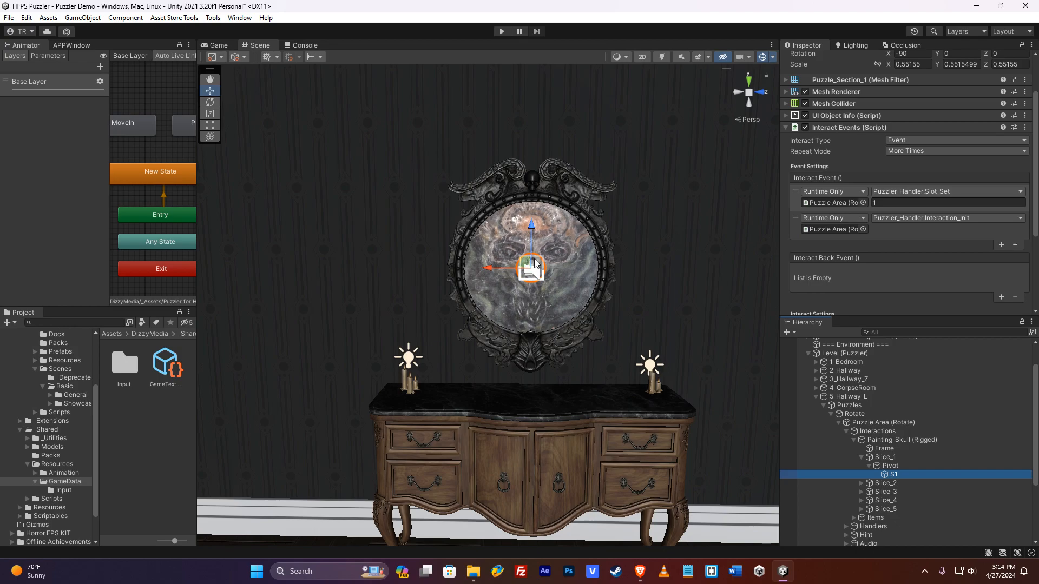
Examine the Slot_Set and Interaction_Init entries in the Interact Events of slice meshes S1, S2 and S3.
click(894, 203)
click(893, 232)
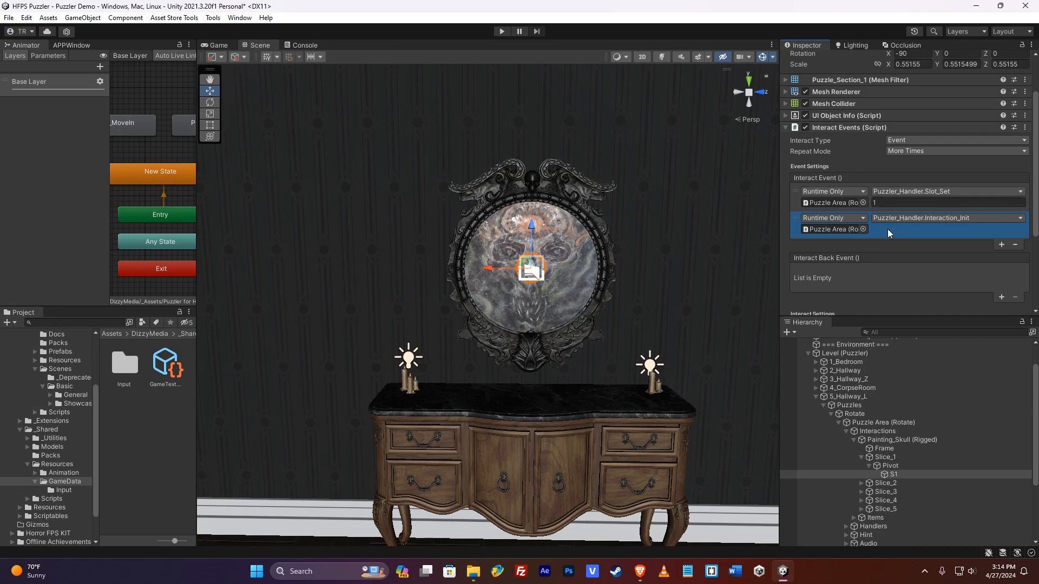
click(862, 457)
click(860, 465)
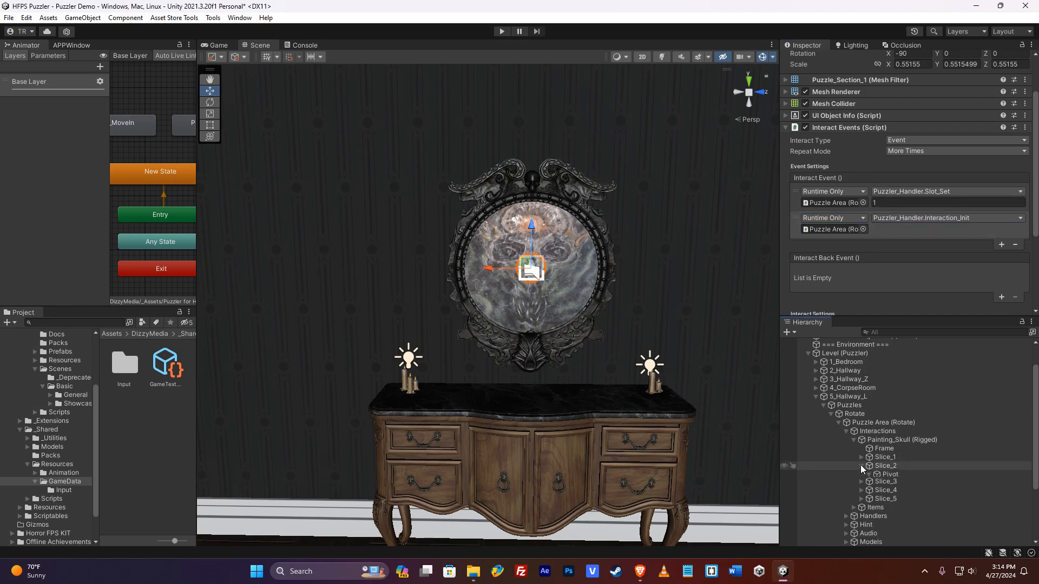
click(892, 483)
click(861, 466)
click(861, 475)
click(893, 492)
click(861, 474)
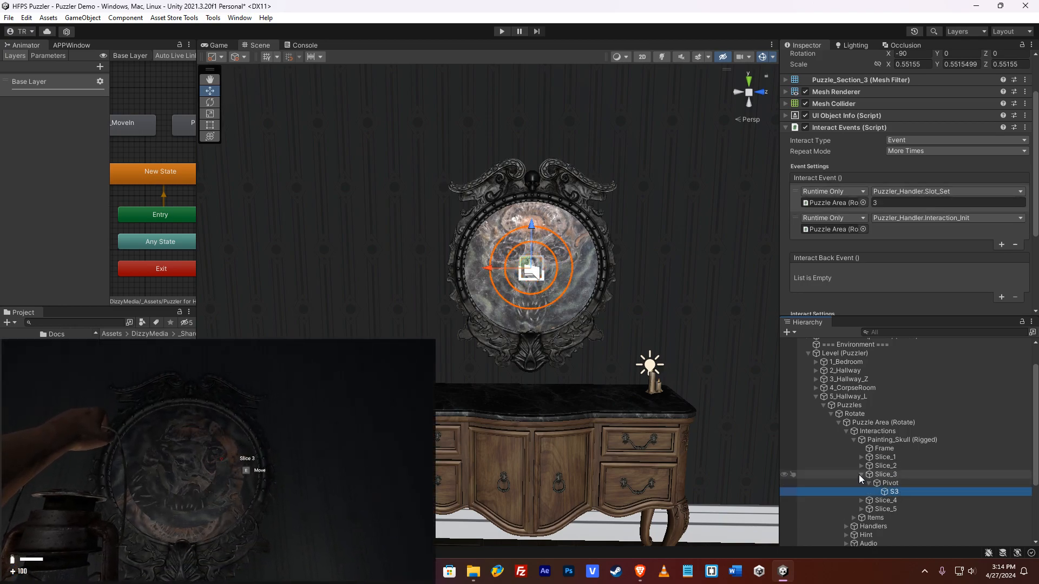
Examine the Slot_Set and Interaction_Init entries in the Interact Events of slice meshes S4 and S5.
click(862, 483)
click(894, 501)
click(861, 483)
click(861, 492)
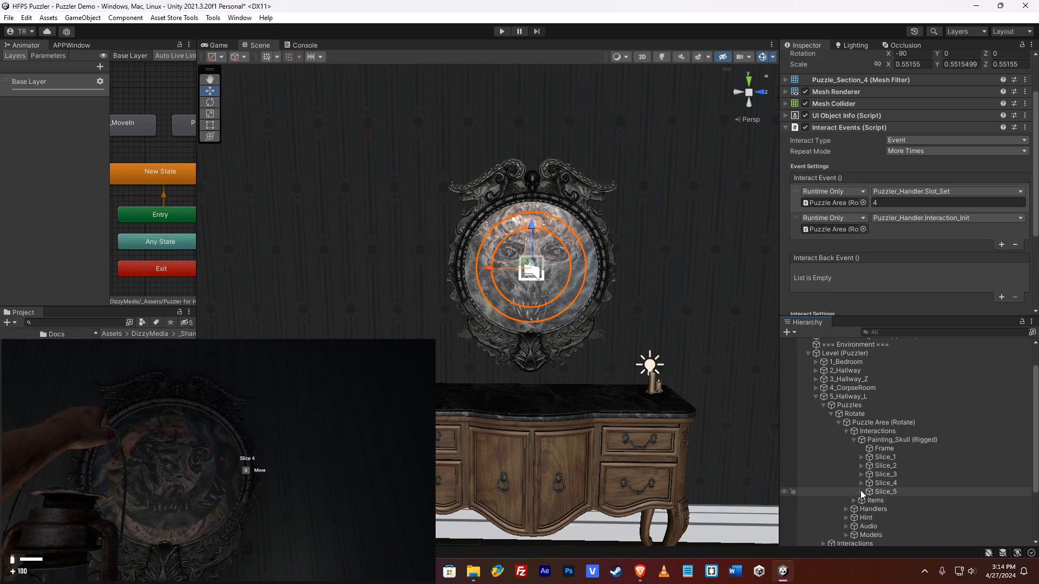
click(898, 509)
click(861, 493)
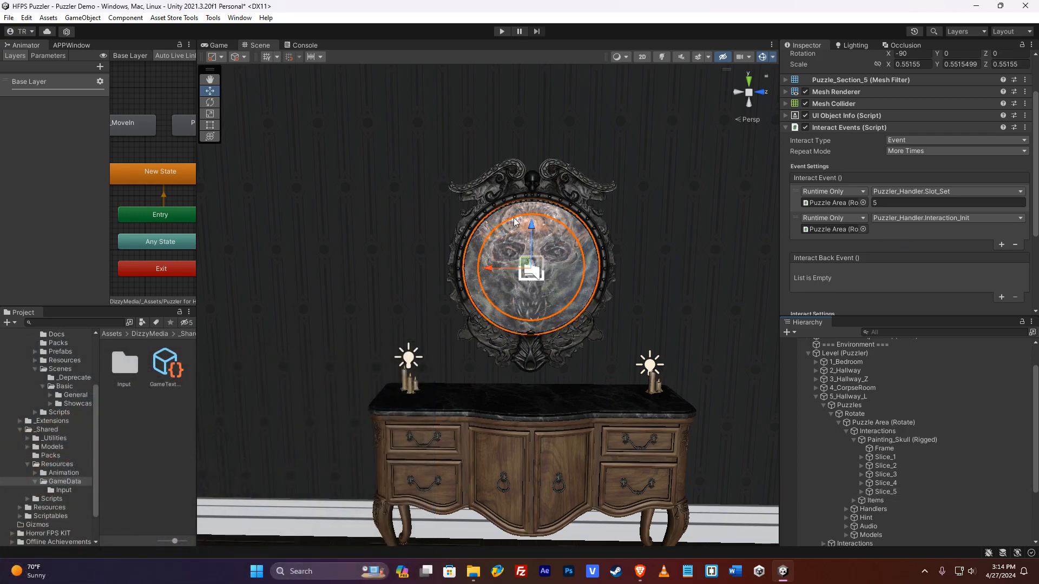
click(902, 203)
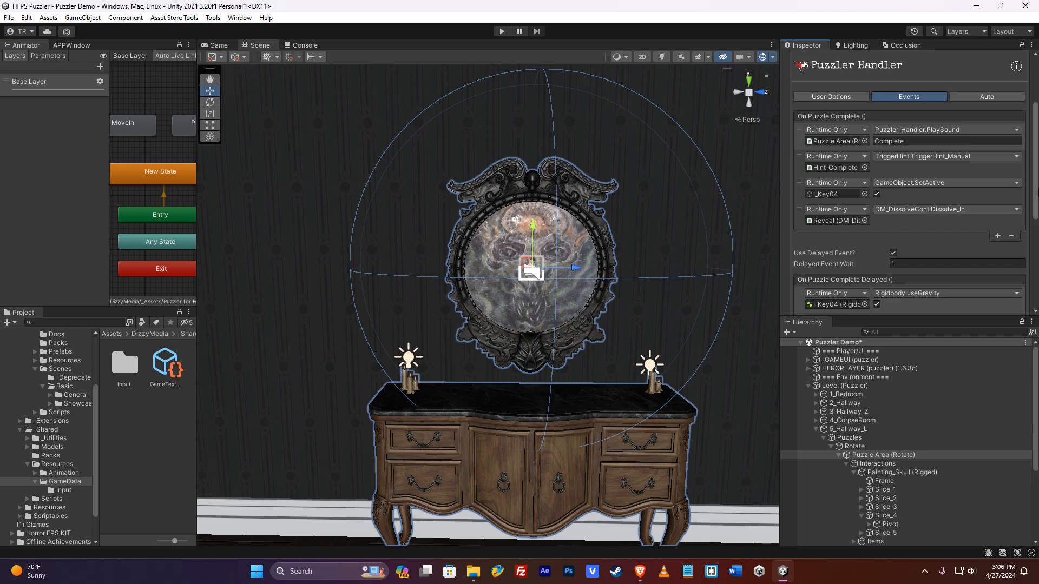
Review the Puzzler Handler's On Puzzle Complete, On Puzzle Complete Delayed and On Complete Load events.
scroll(897, 218, down, 3)
scroll(909, 184, down, 2)
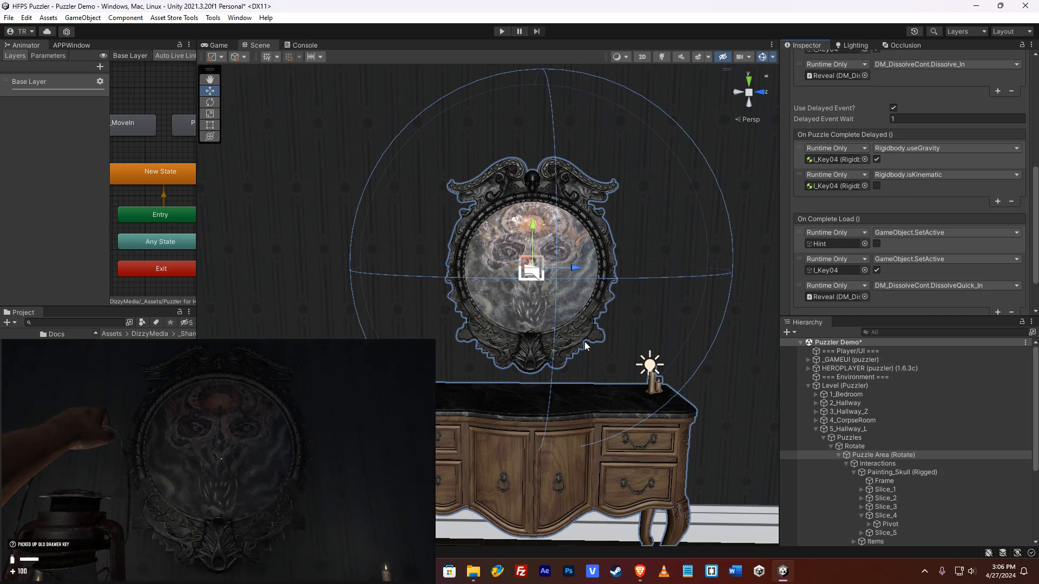
drag(1037, 191, 1038, 204)
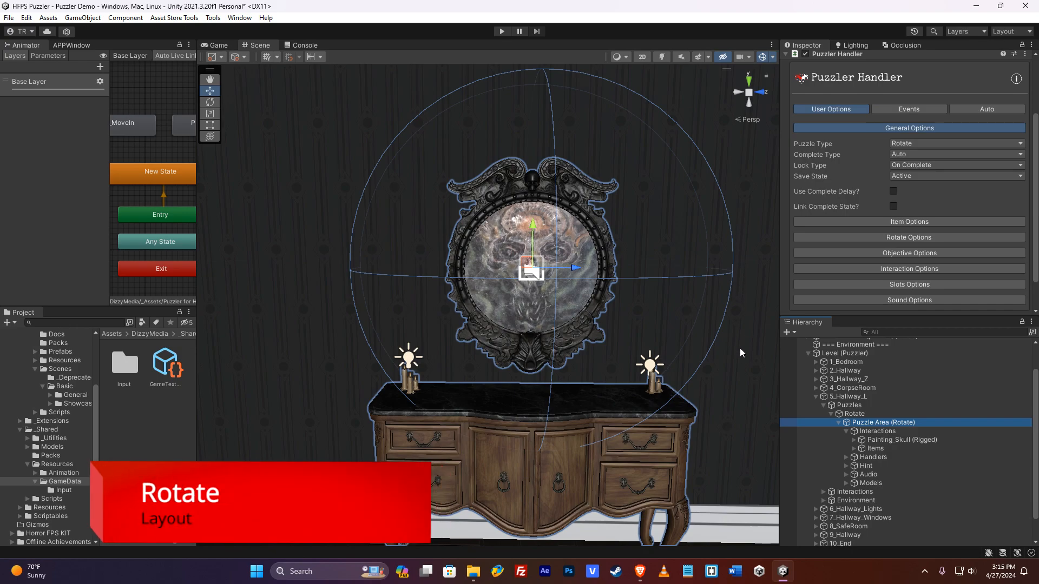
Look through the Painting_Skull (Rigged) and Items children of the puzzle area's Interactions group.
click(855, 440)
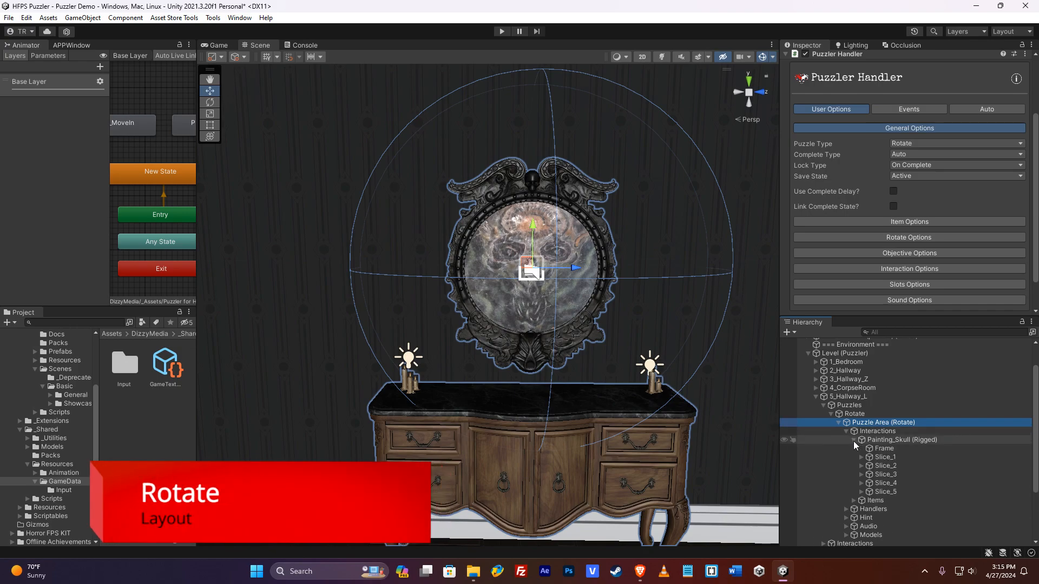
click(854, 440)
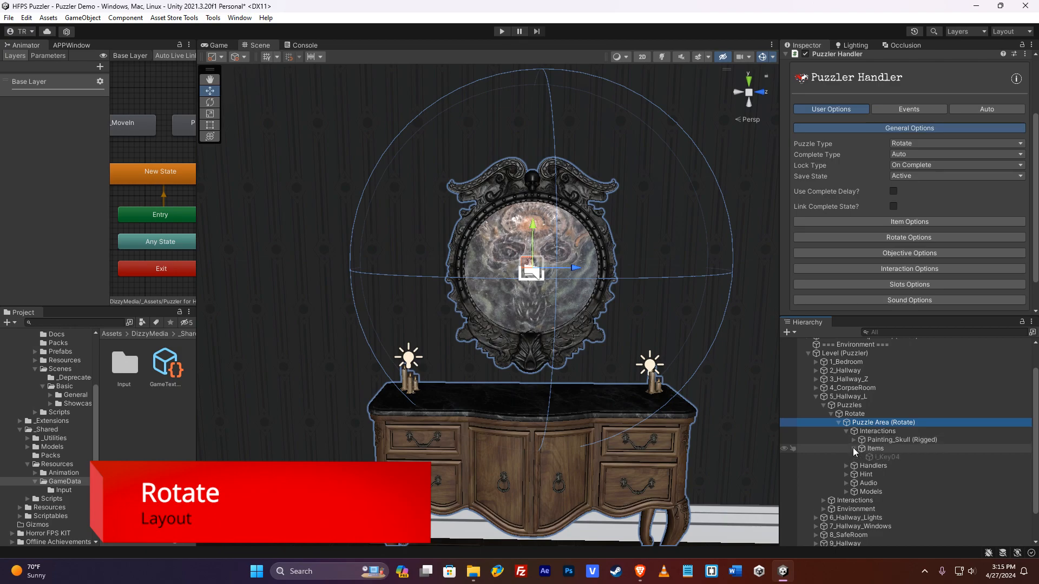
click(846, 432)
Inspect the Dissolve Controller settings on the Reveal object in the puzzle area's Handlers group.
click(846, 440)
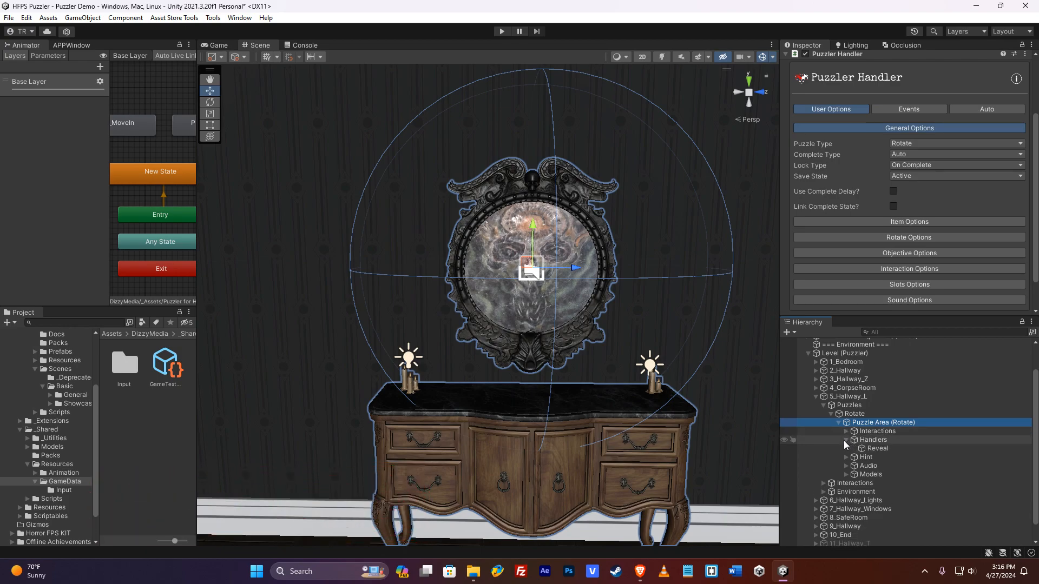
click(869, 448)
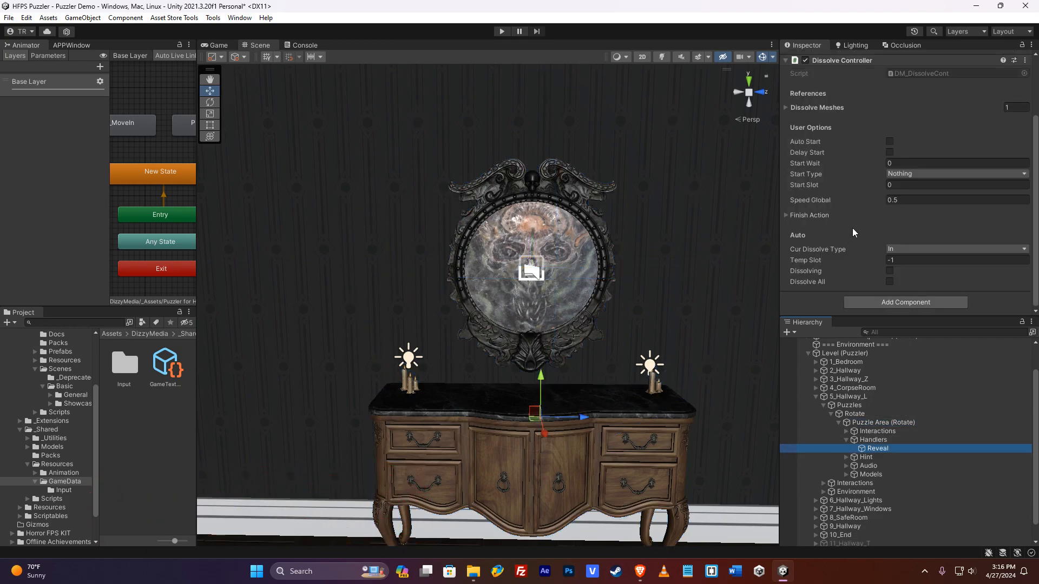
scroll(854, 205, up, 2)
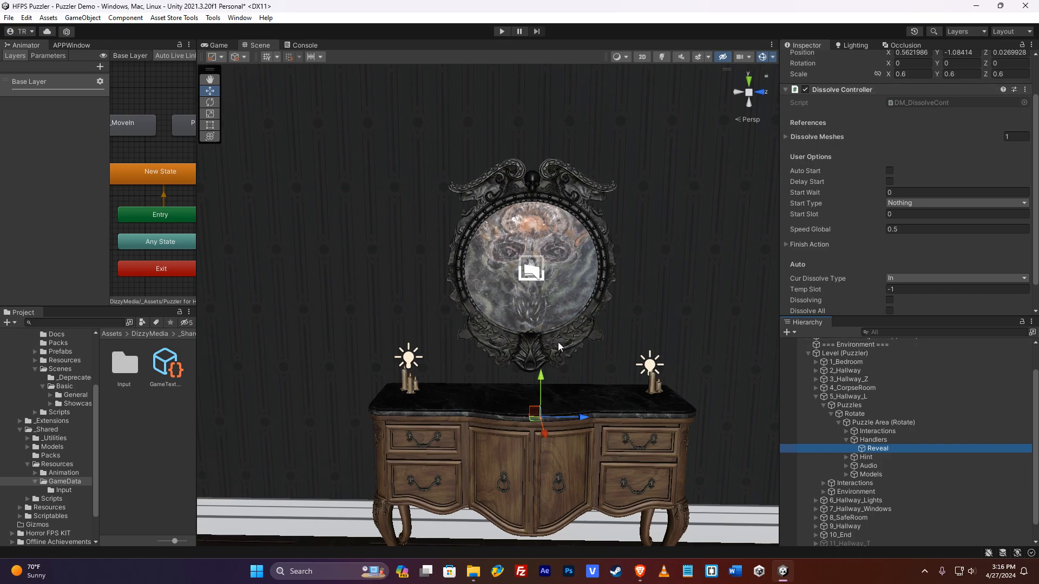
click(846, 440)
Look through the contents of the puzzle area's Hint and Models groups.
click(846, 448)
click(846, 448)
click(846, 465)
click(846, 467)
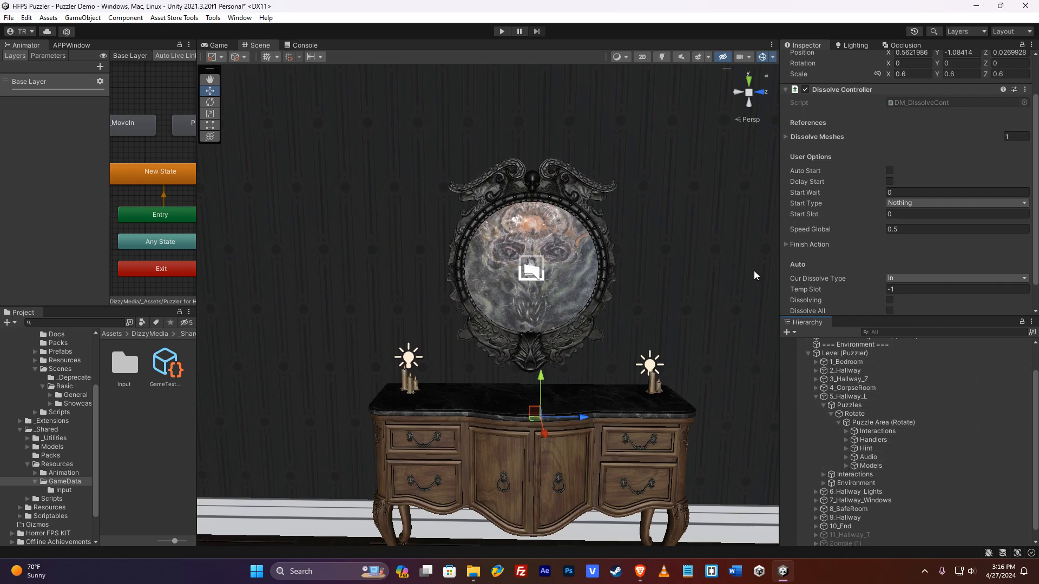